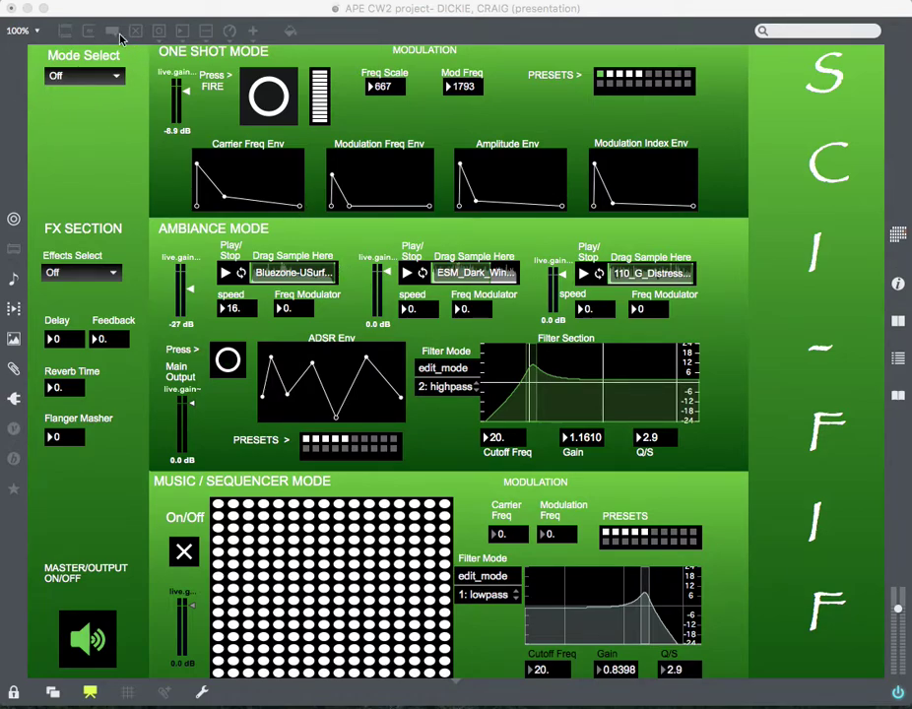
Browse the playback-mode and effects lists leaving both Off, fire the laser, and keep the highpass filter.
{"action": "left_click", "coordinate": [95, 83]}
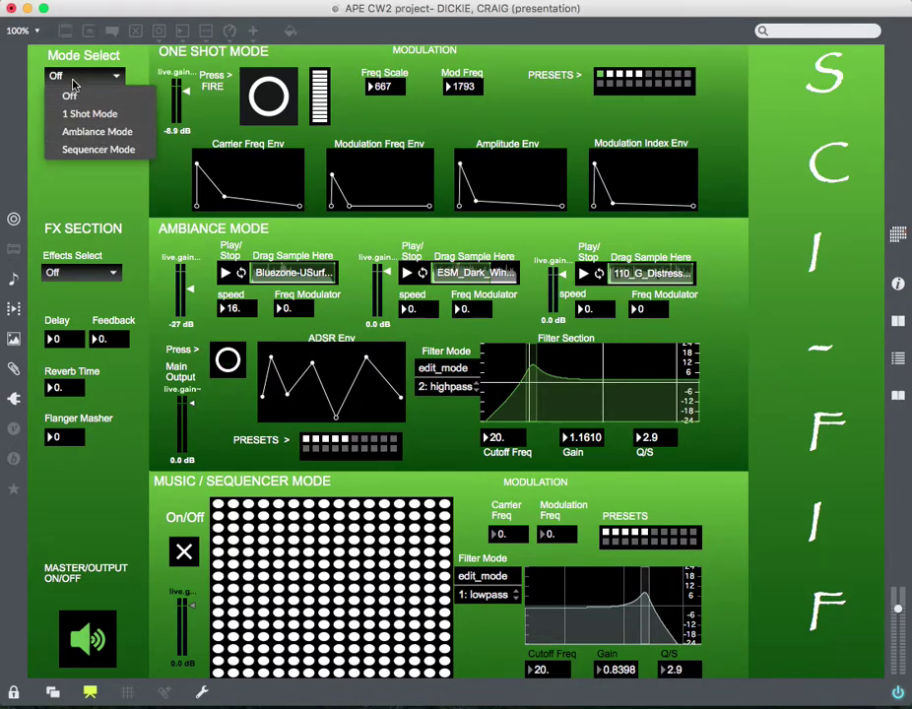
{"action": "left_click", "coordinate": [65, 177]}
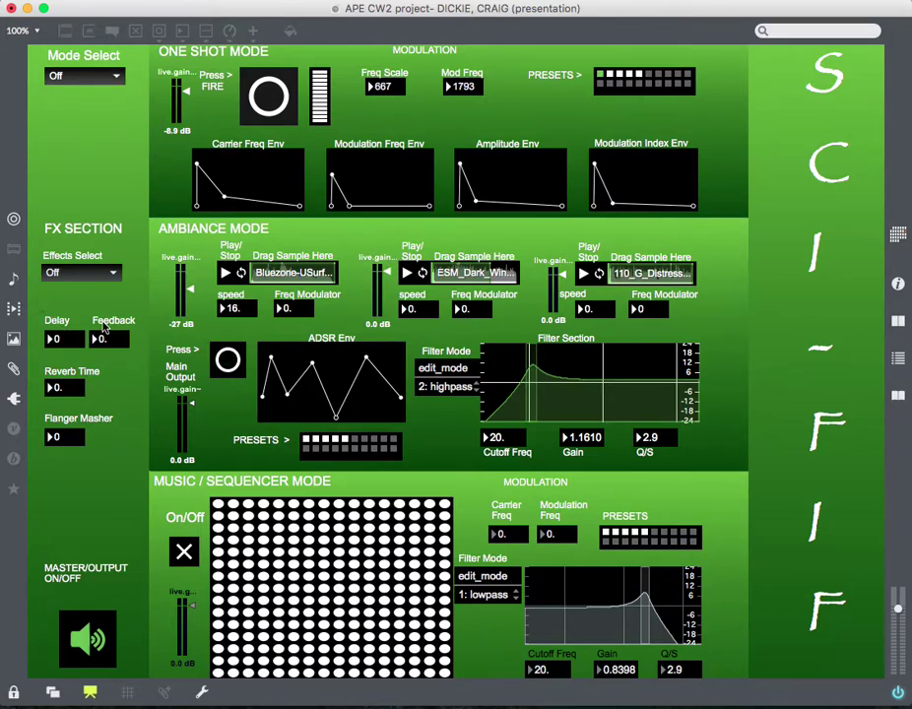
{"action": "left_click", "coordinate": [61, 273]}
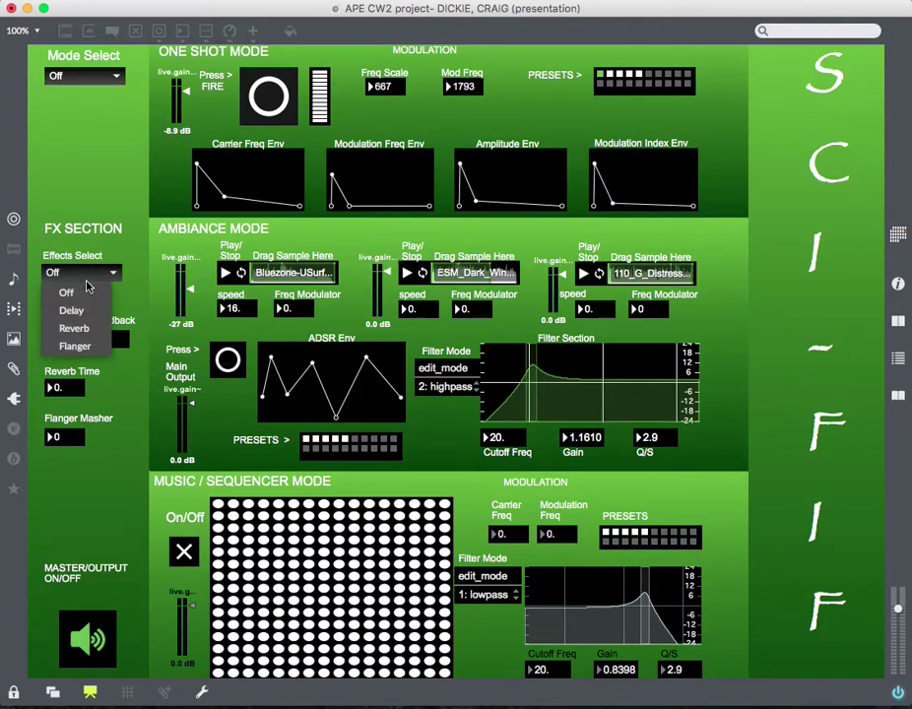
{"action": "left_click", "coordinate": [66, 293]}
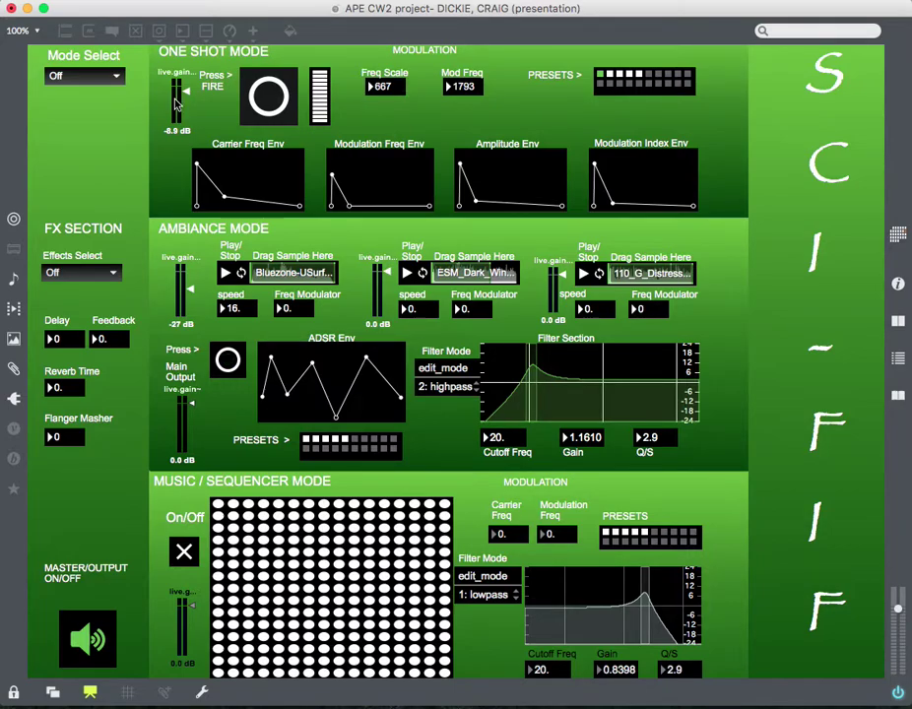
{"action": "left_click", "coordinate": [265, 95]}
{"action": "left_click", "coordinate": [451, 388]}
{"action": "left_click", "coordinate": [503, 445]}
Leave Effects Select on Off and drag the One Shot gain down to about -18 dB.
{"action": "left_click", "coordinate": [79, 278]}
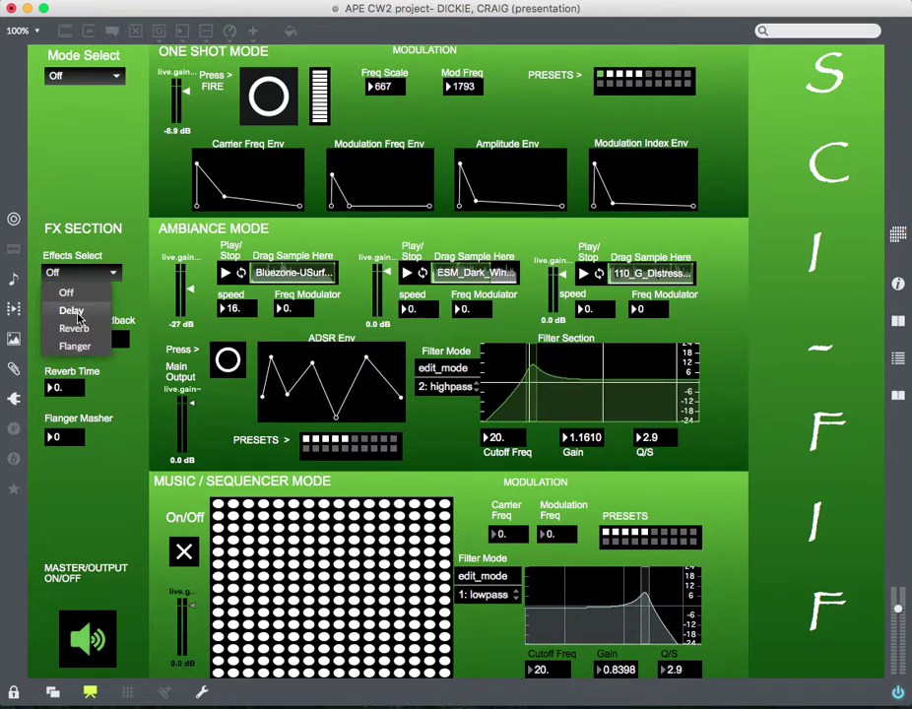
{"action": "left_click", "coordinate": [56, 338]}
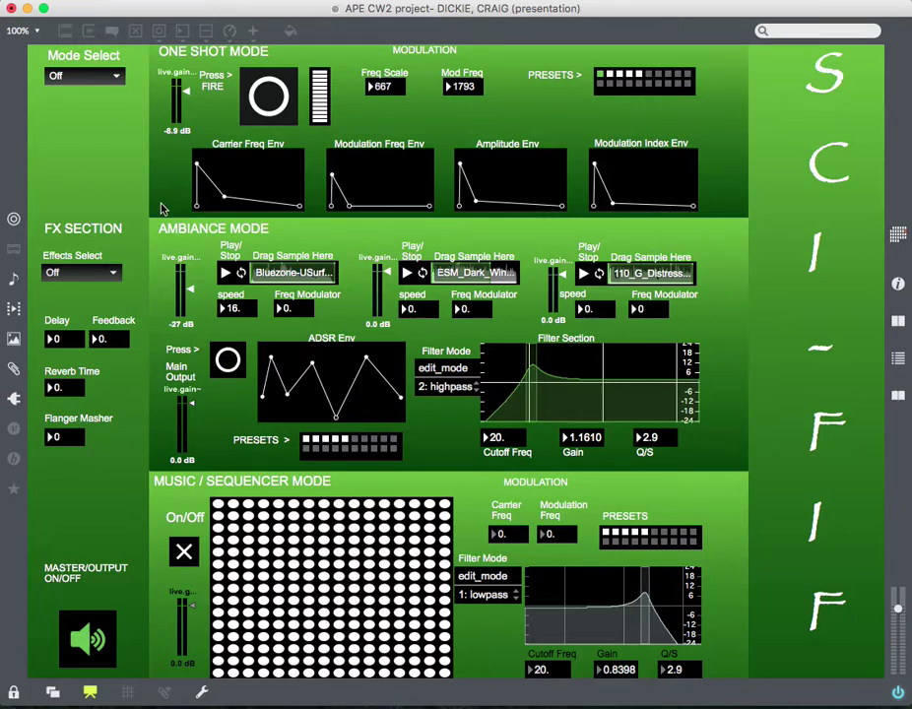
{"action": "left_click_drag", "start_coordinate": [194, 97], "coordinate": [193, 107]}
Set Mode Select to 1 Shot Mode and fire the laser sound.
{"action": "left_click", "coordinate": [92, 79]}
{"action": "left_click", "coordinate": [93, 114]}
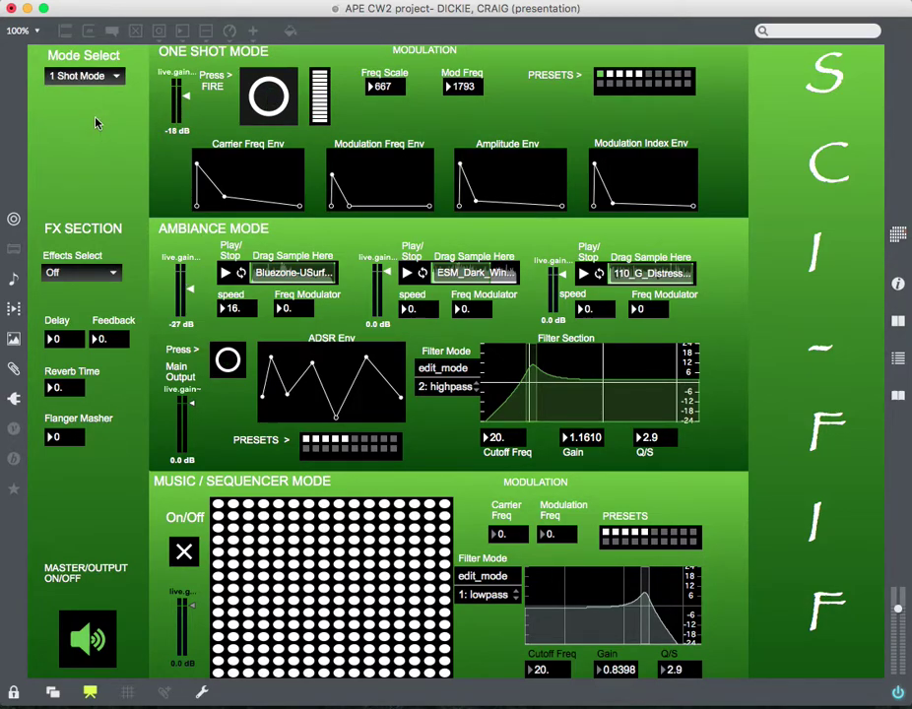
{"action": "left_click", "coordinate": [276, 102]}
Recall two other laser presets, firing each, ending on Freq Scale 180 and Mod Freq 3009.
{"action": "left_click", "coordinate": [611, 75]}
{"action": "left_click", "coordinate": [273, 96]}
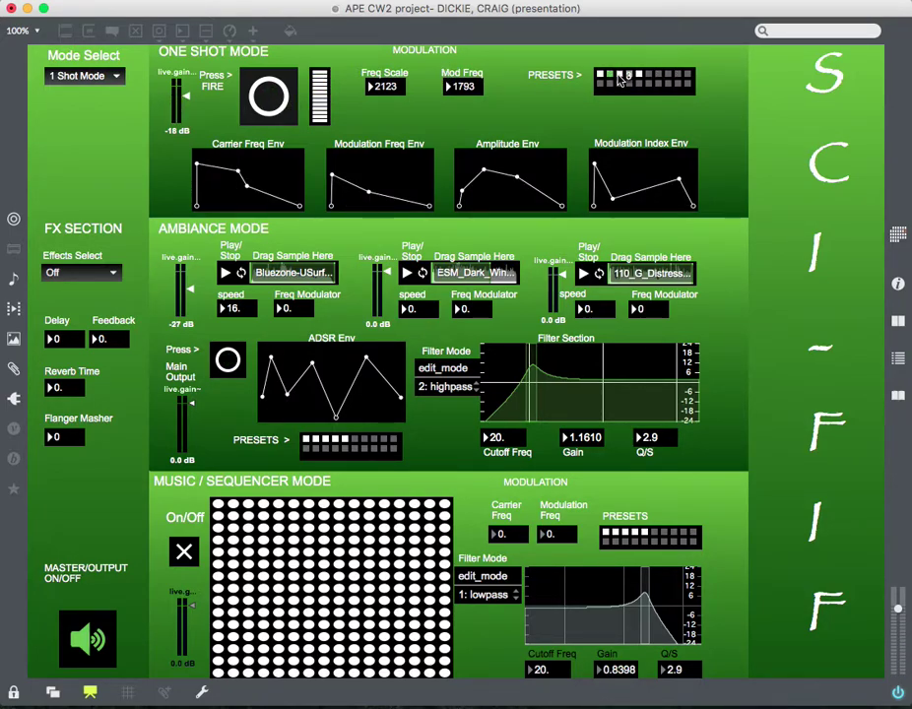
{"action": "left_click", "coordinate": [629, 76]}
{"action": "left_click", "coordinate": [270, 98]}
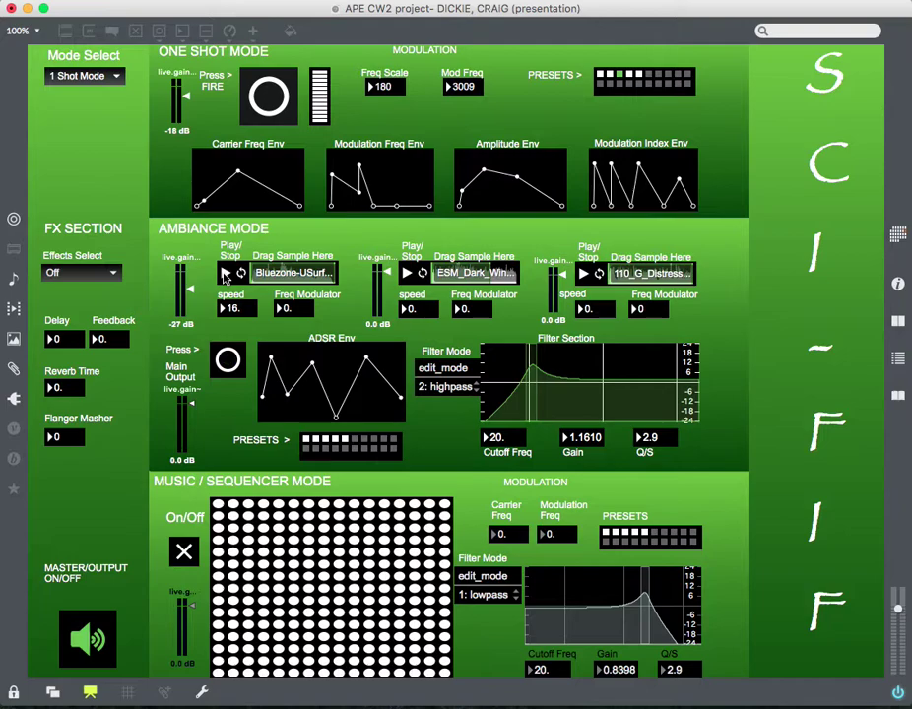
Play the first sample in Ambiance Mode with speed 17 and Freq Modulator 11, then stop it.
{"action": "left_click", "coordinate": [226, 274]}
{"action": "left_click", "coordinate": [88, 83]}
{"action": "left_click", "coordinate": [91, 131]}
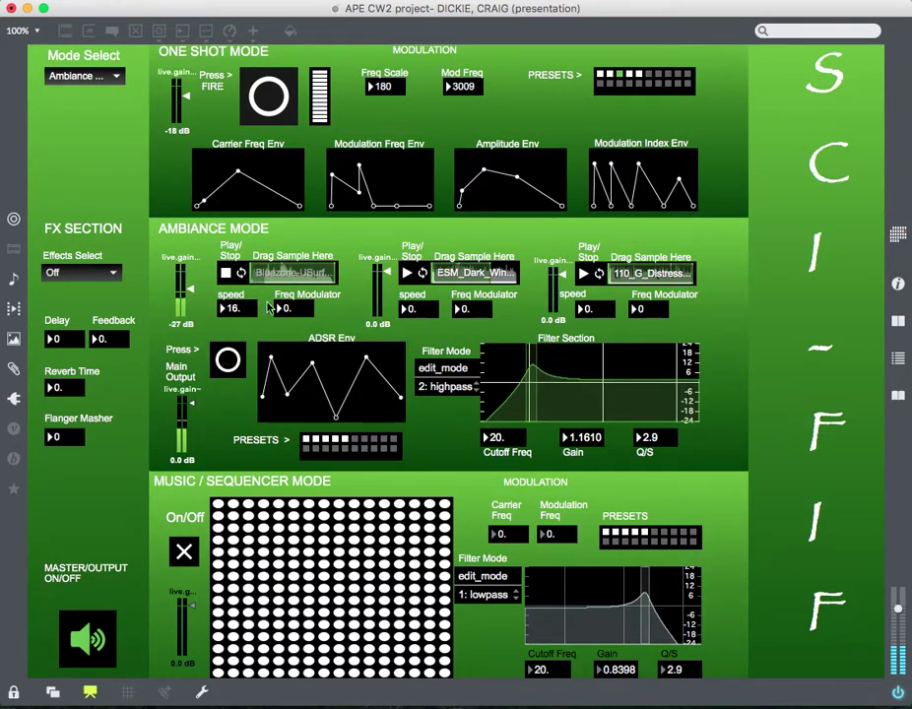
{"action": "mouse_move", "coordinate": [240, 309]}
{"action": "left_mouse_down"}
{"action": "mouse_move", "coordinate": [241, 296]}
{"action": "mouse_move", "coordinate": [234, 321]}
{"action": "left_mouse_up"}
{"action": "mouse_move", "coordinate": [289, 309]}
{"action": "left_mouse_down"}
{"action": "mouse_move", "coordinate": [289, 250]}
{"action": "mouse_move", "coordinate": [288, 299]}
{"action": "left_mouse_up"}
{"action": "left_click", "coordinate": [226, 274]}
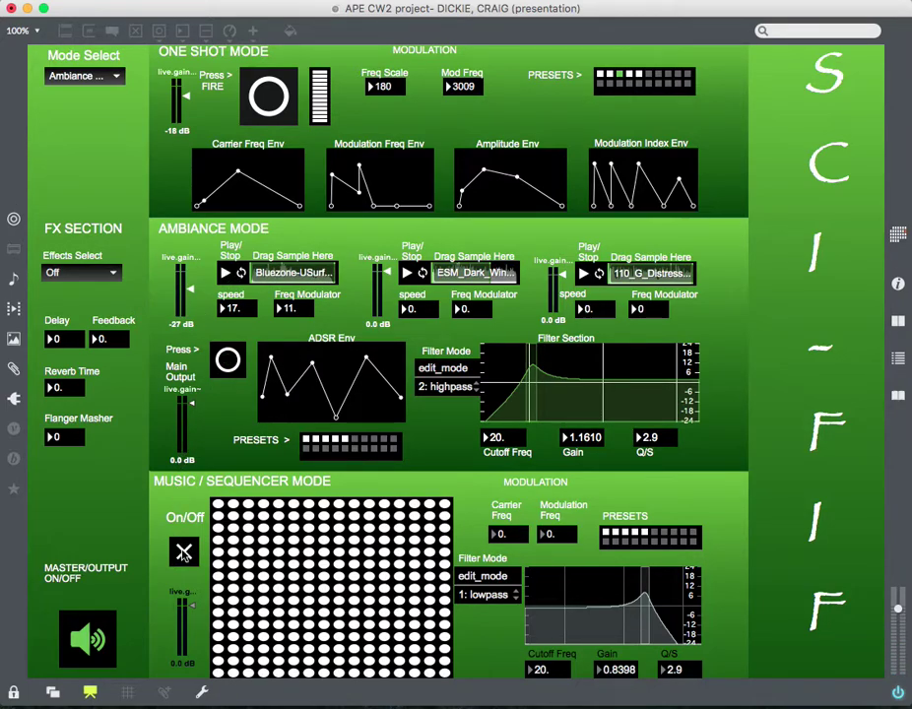
Switch to Sequencer Mode, turn the step sequencer on, and raise Carrier Freq to 28.
{"action": "left_click", "coordinate": [84, 76]}
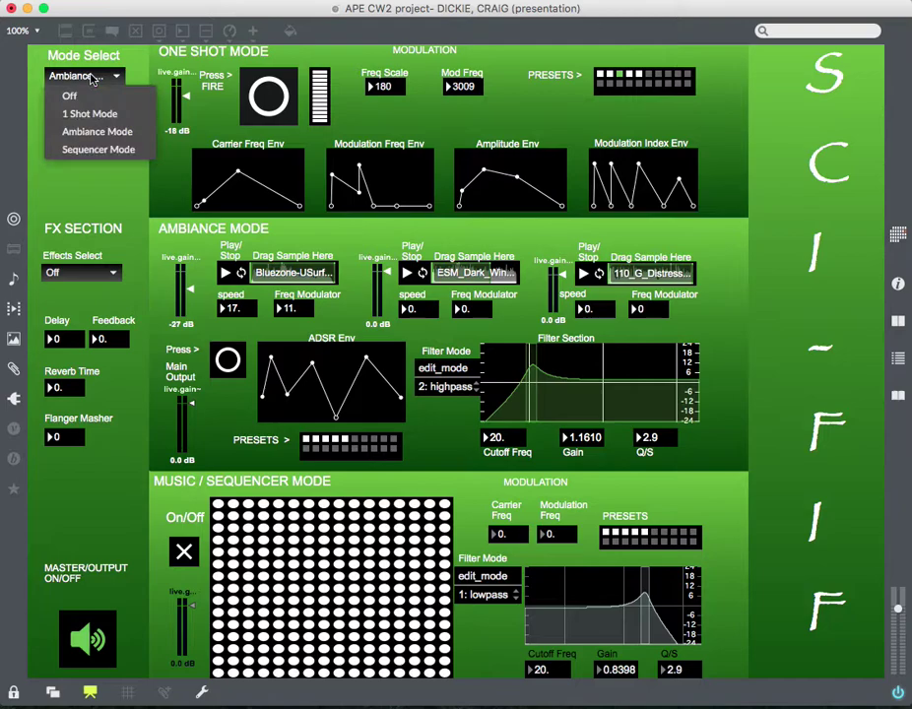
{"action": "left_click", "coordinate": [89, 149]}
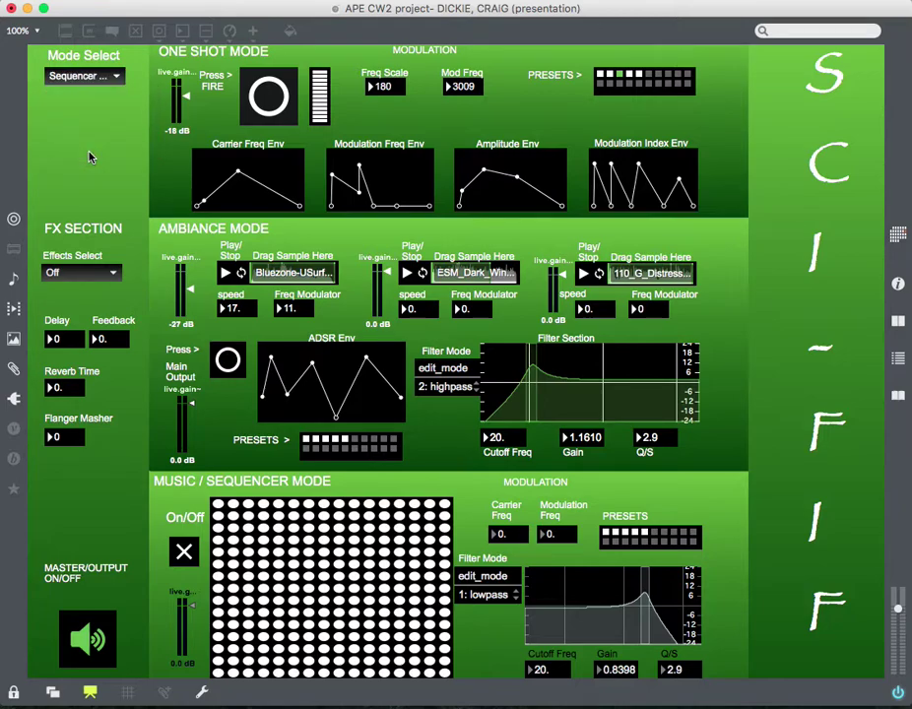
{"action": "left_click", "coordinate": [185, 554]}
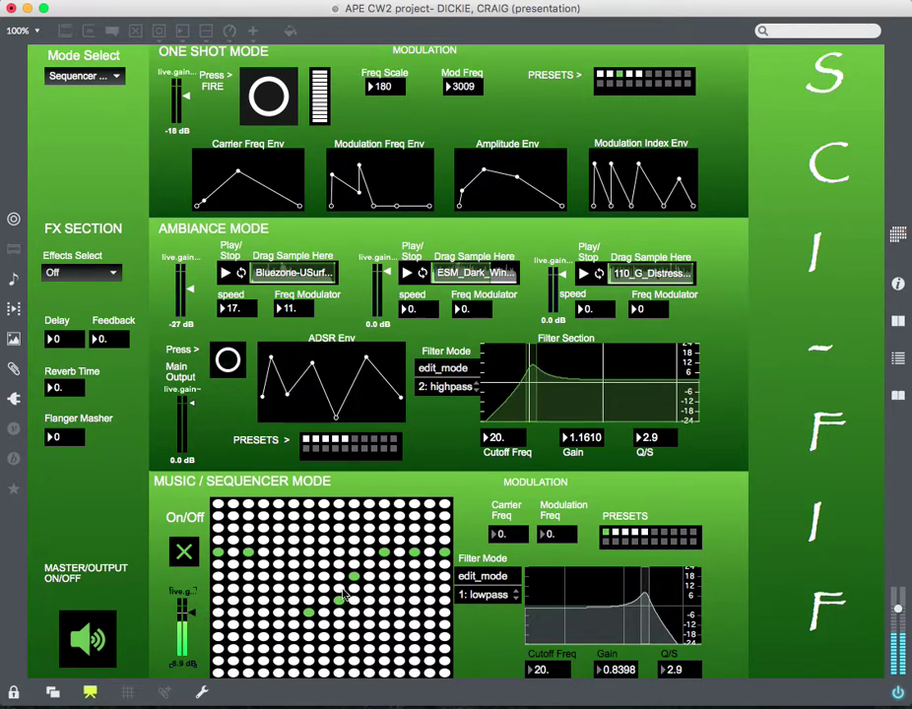
{"action": "mouse_move", "coordinate": [508, 533]}
{"action": "left_mouse_down"}
{"action": "mouse_move", "coordinate": [507, 511]}
{"action": "mouse_move", "coordinate": [506, 540]}
{"action": "mouse_move", "coordinate": [545, 522]}
{"action": "mouse_move", "coordinate": [552, 537]}
{"action": "left_mouse_up"}
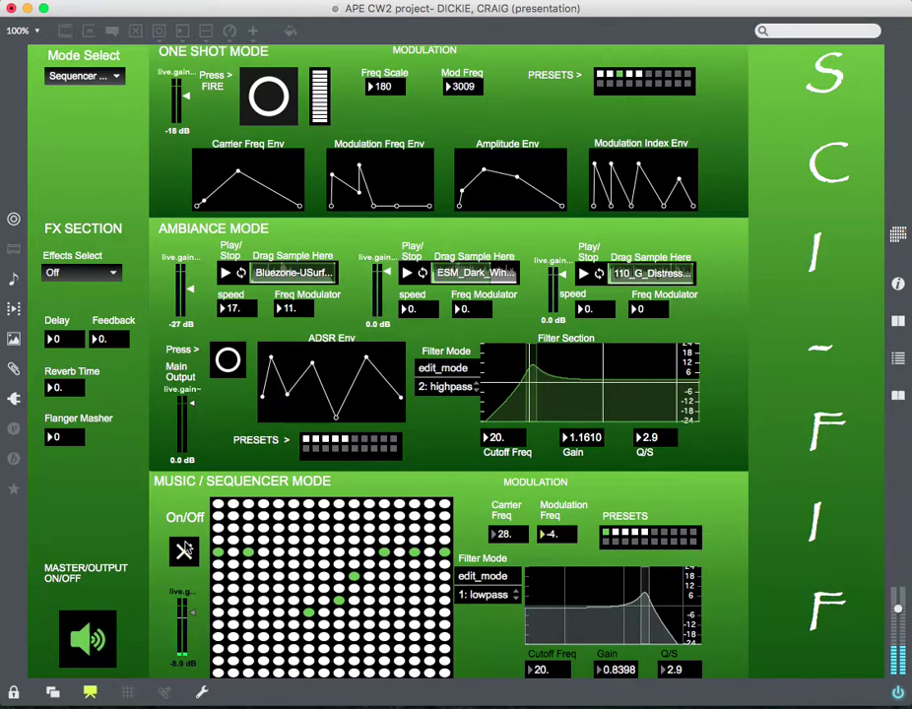